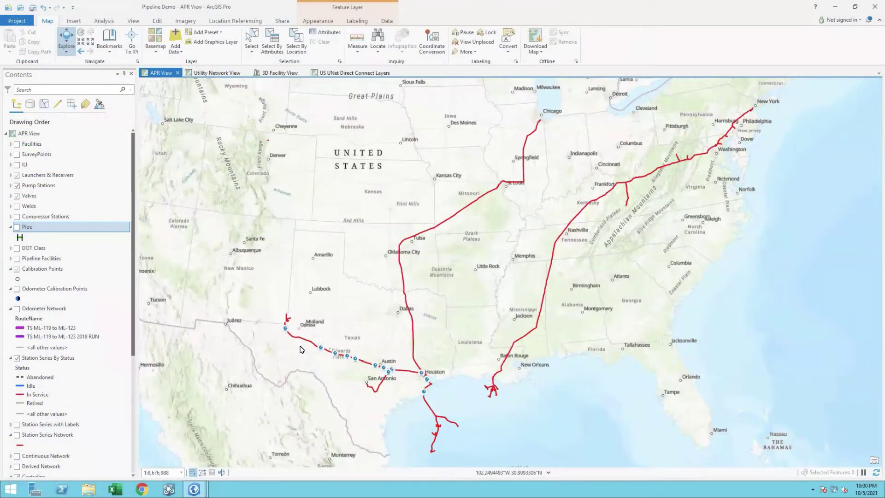
Zoom the map to the Testable Segment bookmark and turn on the Odometer Network layer
{"action": "left_click", "coordinate": [110, 49]}
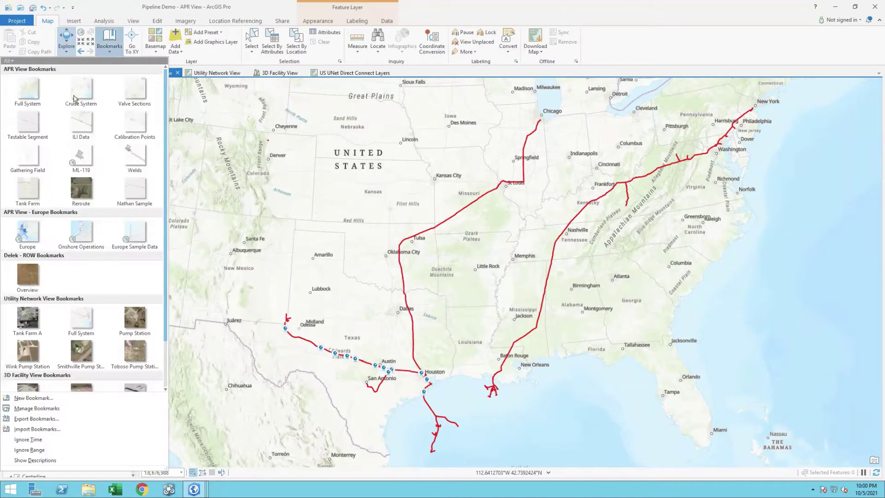
{"action": "left_click", "coordinate": [28, 124]}
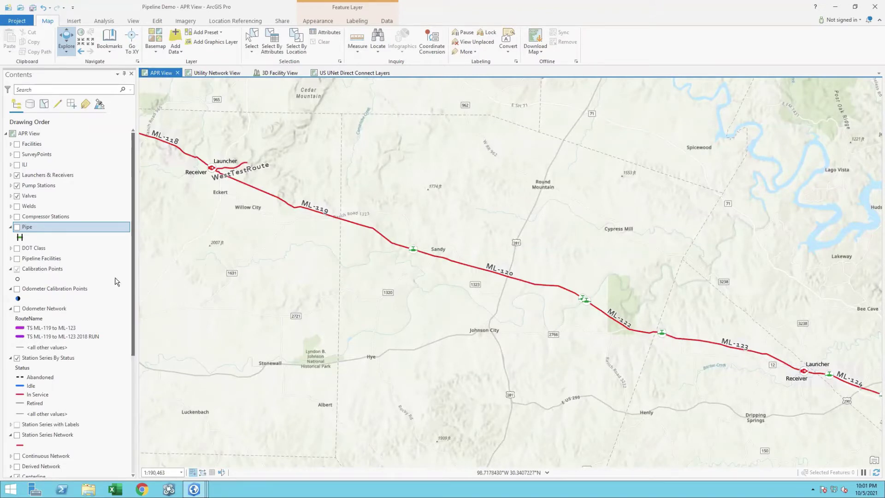
{"action": "left_click", "coordinate": [17, 309]}
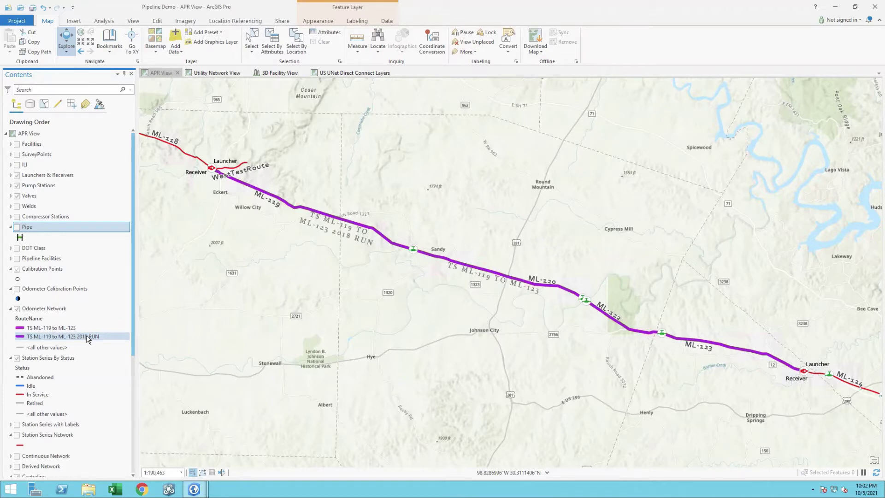
Show the purple Odometer Network routes labeled TS ML-119 to ML-123 along the pipeline
{"action": "left_click", "coordinate": [18, 309]}
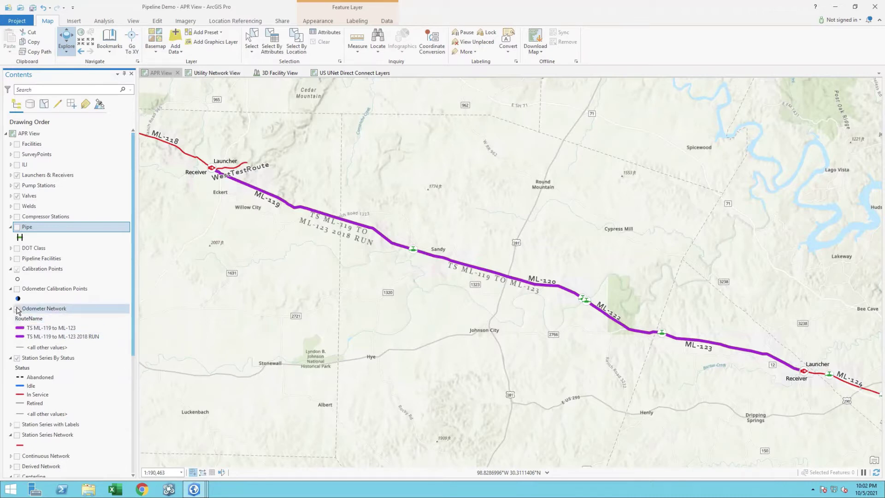
{"action": "left_click", "coordinate": [112, 52]}
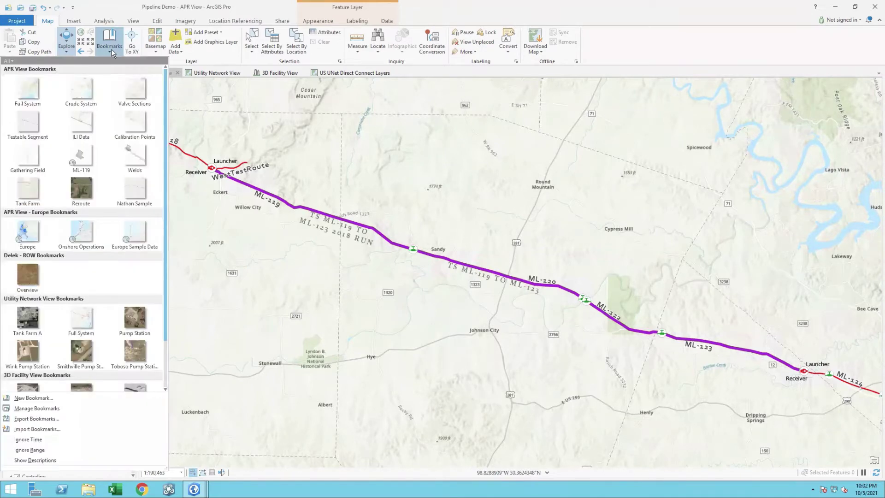
Jump to the ILI Data bookmark near Eckert and turn on the Welds layer
{"action": "left_click", "coordinate": [85, 121]}
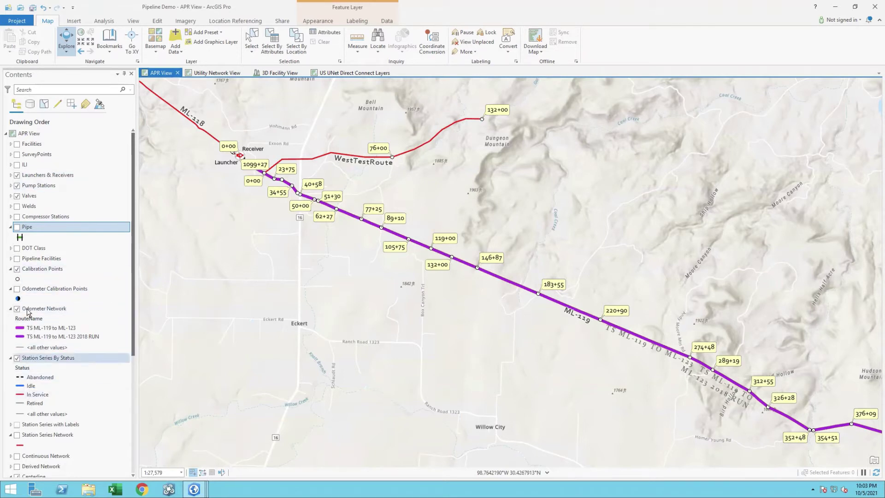
{"action": "left_click", "coordinate": [16, 206]}
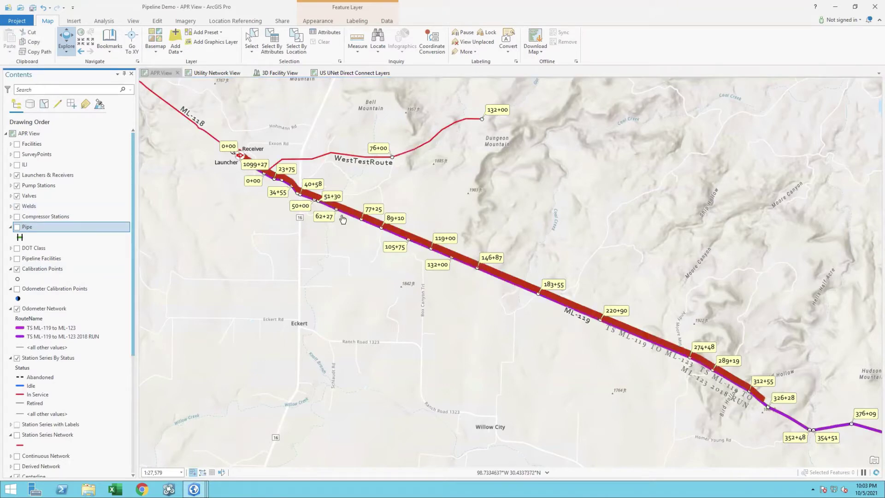
Turn on Odometer Calibration Points and zoom along ML-119 until GirthWeld labels are readable
{"action": "scroll", "coordinate": [348, 220], "scroll_direction": "up", "scroll_amount": 3}
{"action": "scroll", "coordinate": [348, 220], "scroll_direction": "up", "scroll_amount": 5}
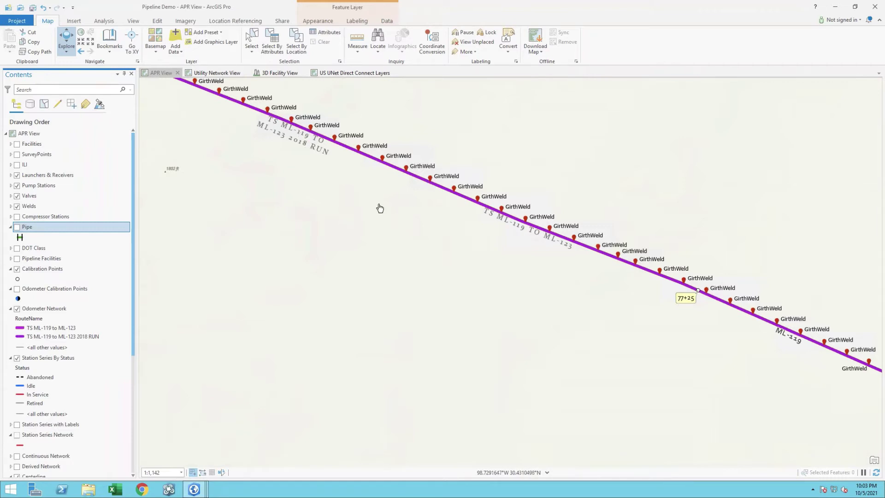
{"action": "left_click", "coordinate": [17, 289]}
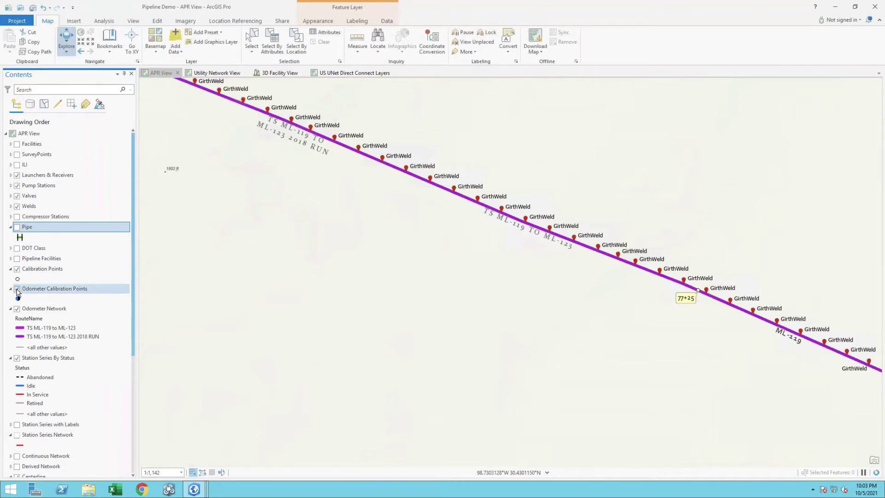
{"action": "scroll", "coordinate": [363, 279], "scroll_direction": "down", "scroll_amount": 2}
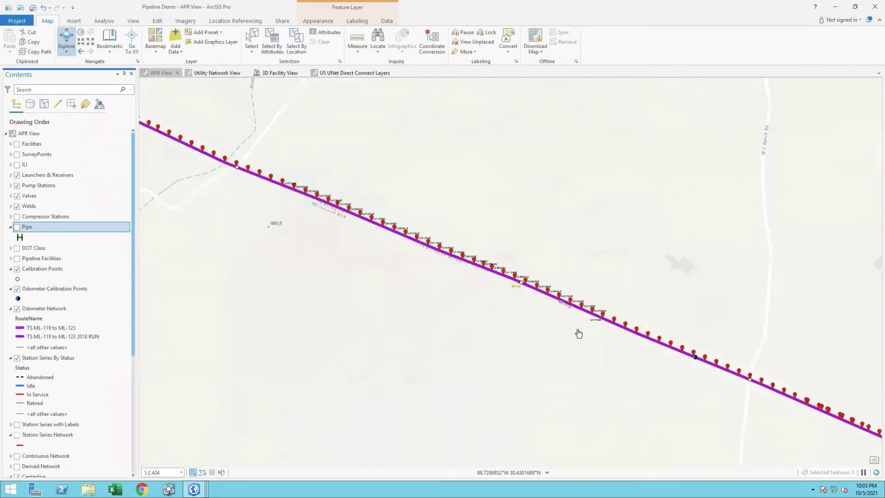
{"action": "left_click_drag", "start_coordinate": [589, 334], "coordinate": [386, 245]}
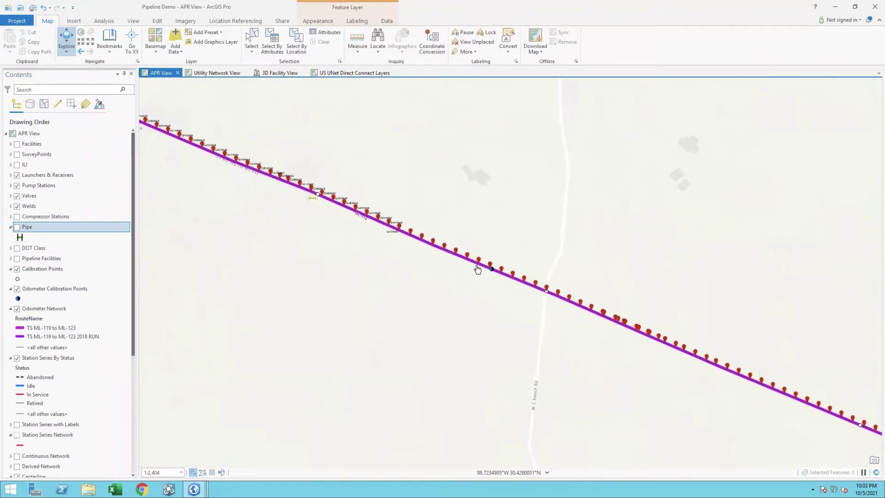
{"action": "scroll", "coordinate": [478, 269], "scroll_direction": "up", "scroll_amount": 2}
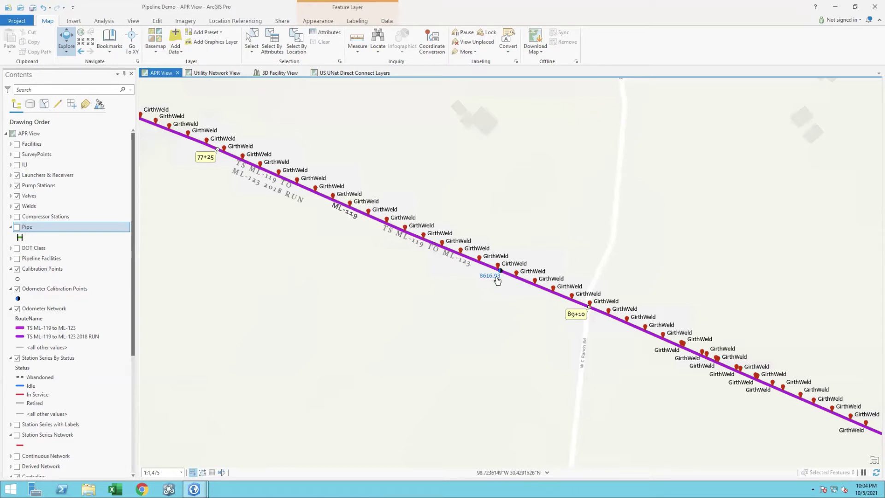
Hide and restore the Odometer Network route line, then bring up the Location Referencing tools
{"action": "left_click", "coordinate": [17, 309]}
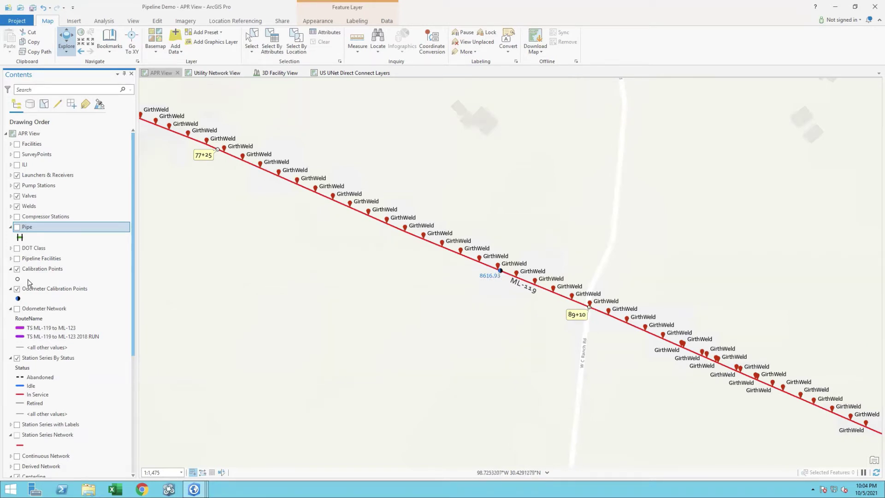
{"action": "left_click", "coordinate": [17, 308]}
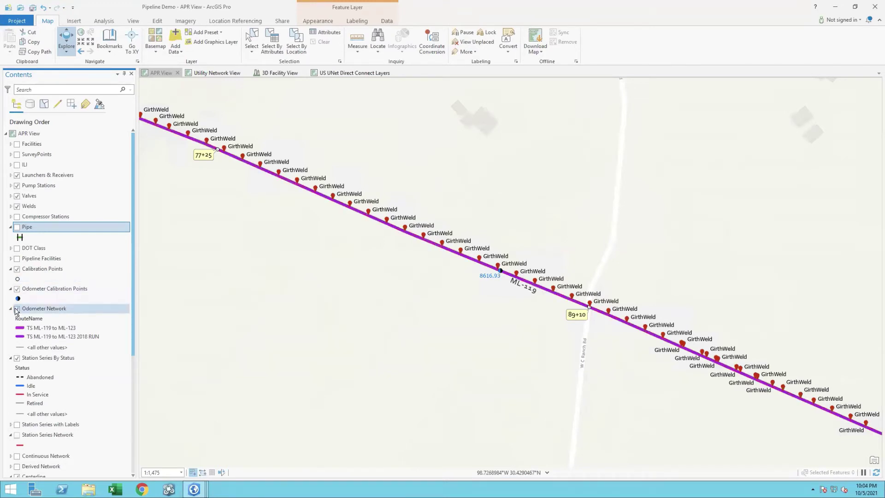
{"action": "left_click", "coordinate": [247, 22]}
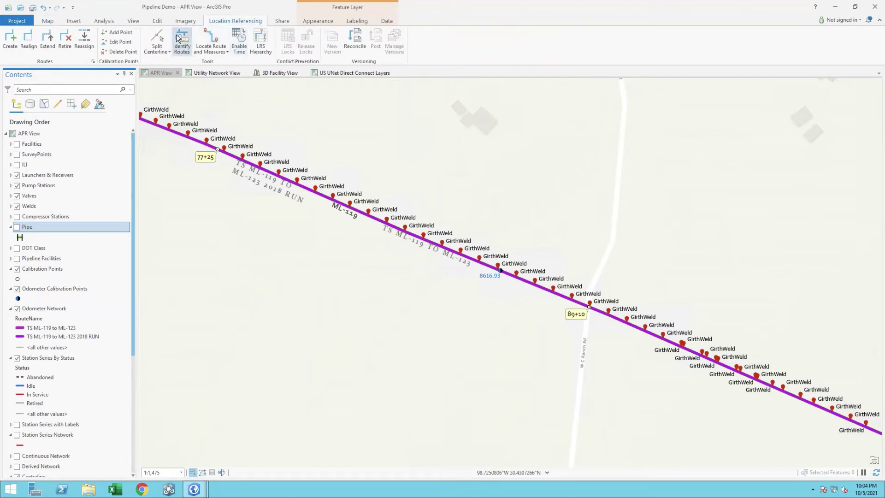
Identify routes at a point on ML-119, comparing 8910 ft on ML-119 with 8902.018 ft on the 2018 RUN
{"action": "left_click", "coordinate": [182, 40]}
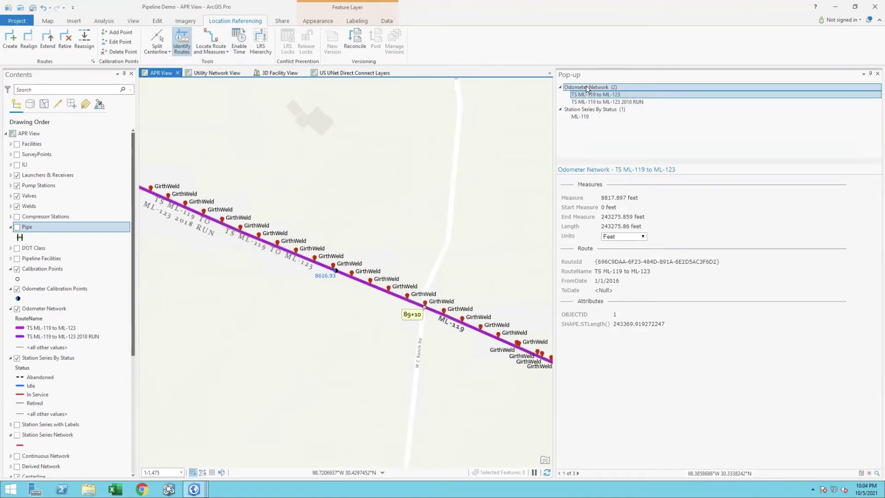
{"action": "left_click_drag", "start_coordinate": [601, 197], "coordinate": [640, 199]}
{"action": "left_click", "coordinate": [607, 101]}
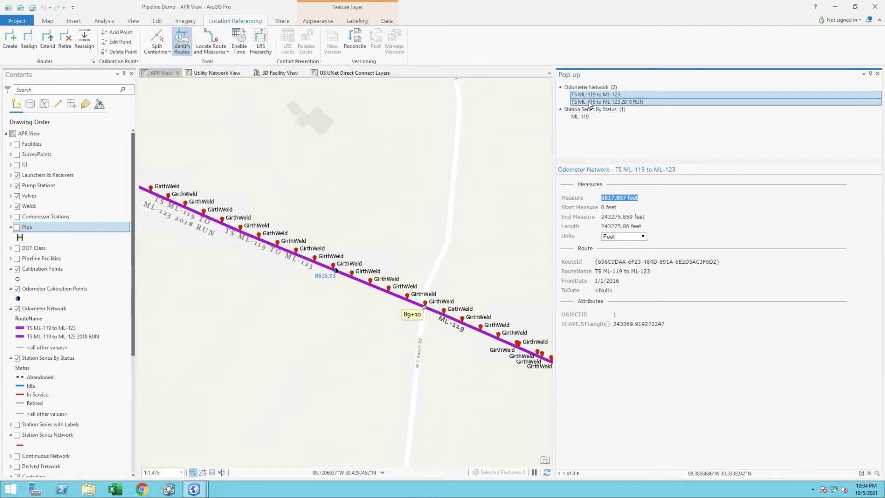
{"action": "left_click_drag", "start_coordinate": [601, 197], "coordinate": [642, 202]}
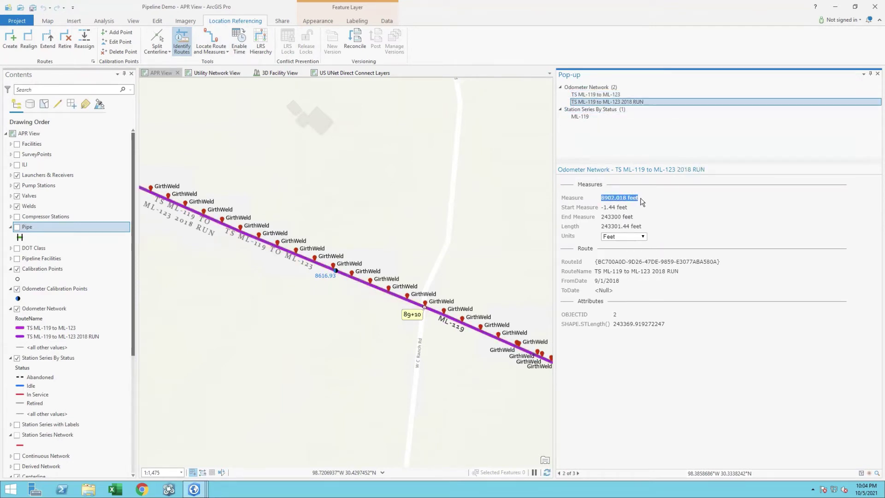
{"action": "left_click", "coordinate": [579, 116]}
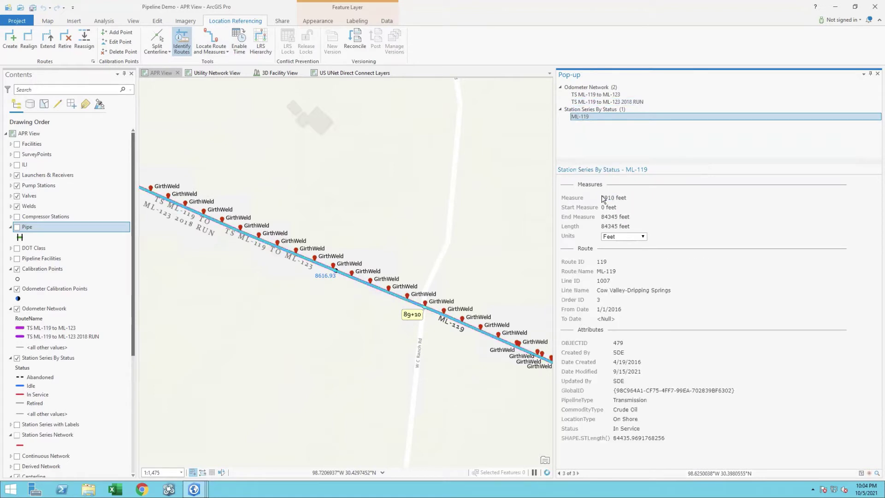
{"action": "left_click_drag", "start_coordinate": [602, 197], "coordinate": [623, 197]}
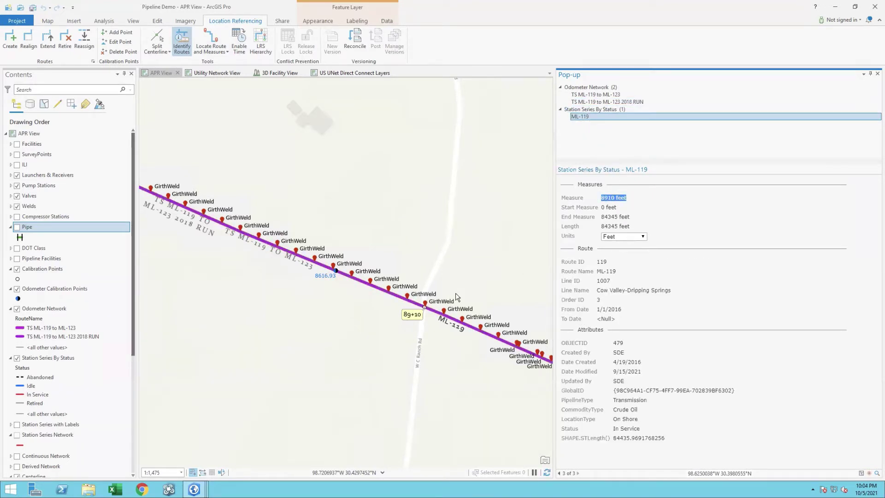
{"action": "left_click", "coordinate": [601, 102]}
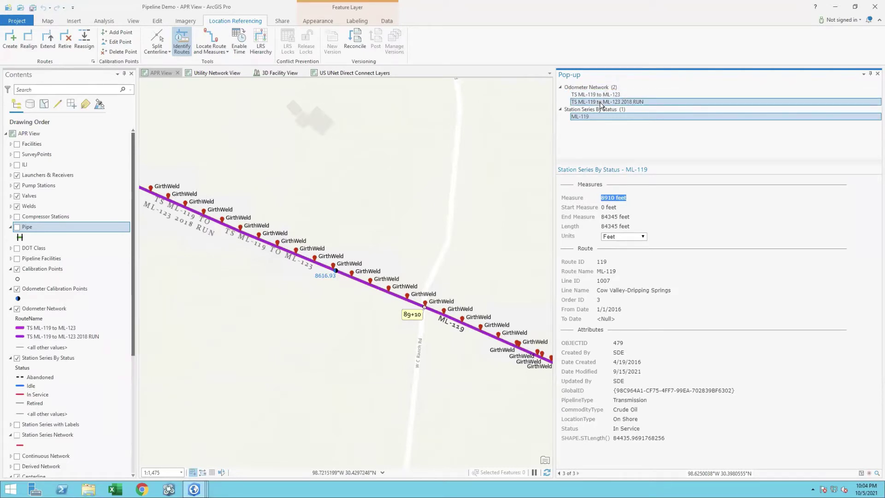
{"action": "key", "text": "Up"}
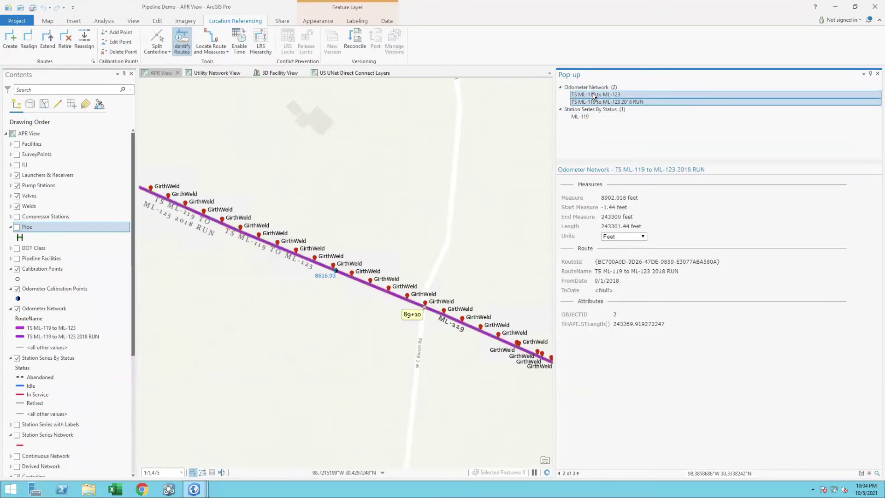
{"action": "left_click", "coordinate": [581, 117]}
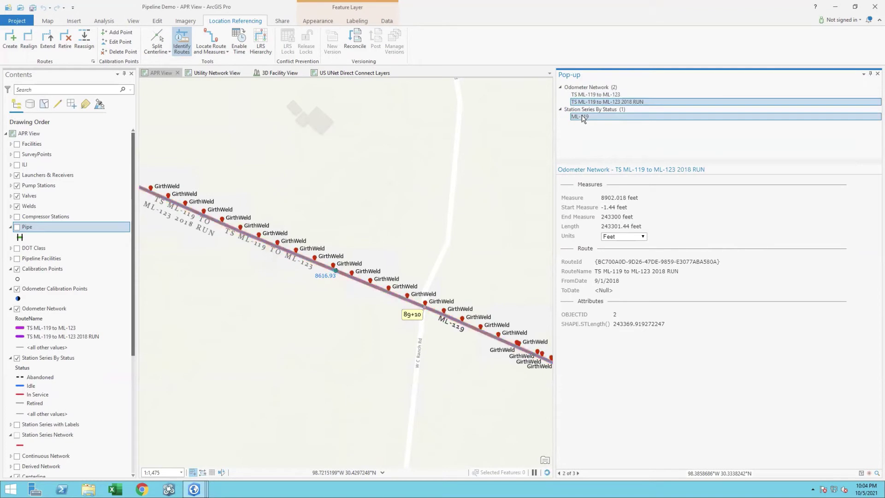
Close the route pop-up, hide the Welds and Calibration Points layers, and expand the ILI group
{"action": "left_click", "coordinate": [876, 74]}
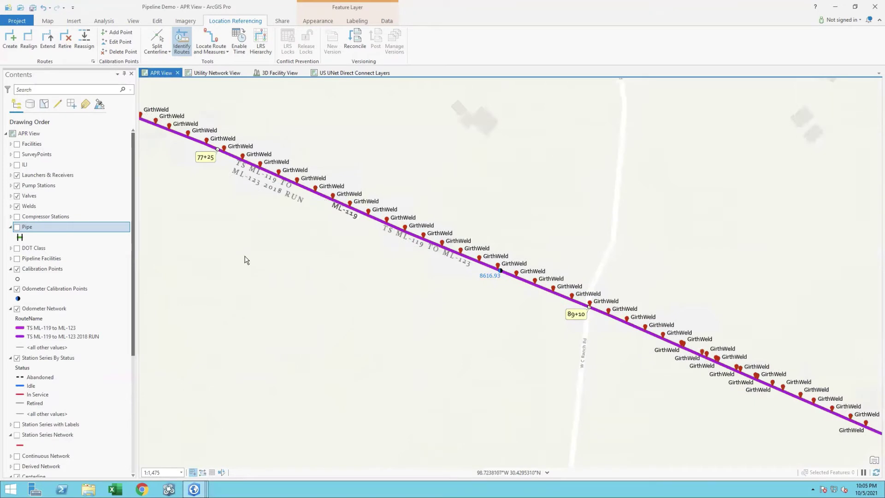
{"action": "left_click", "coordinate": [17, 206]}
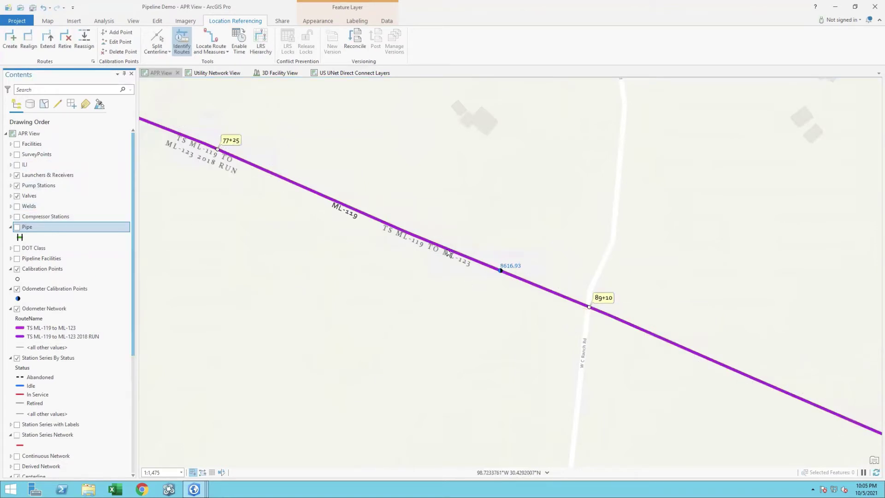
{"action": "left_click", "coordinate": [17, 269]}
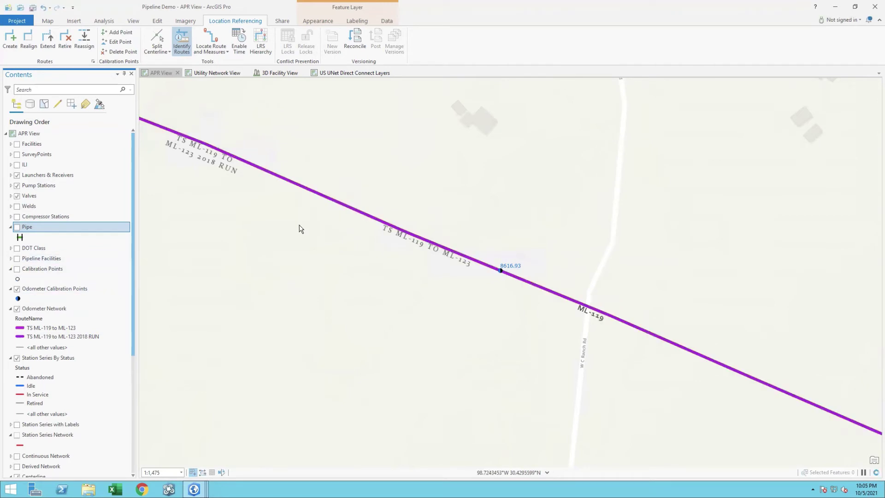
{"action": "left_click", "coordinate": [47, 21]}
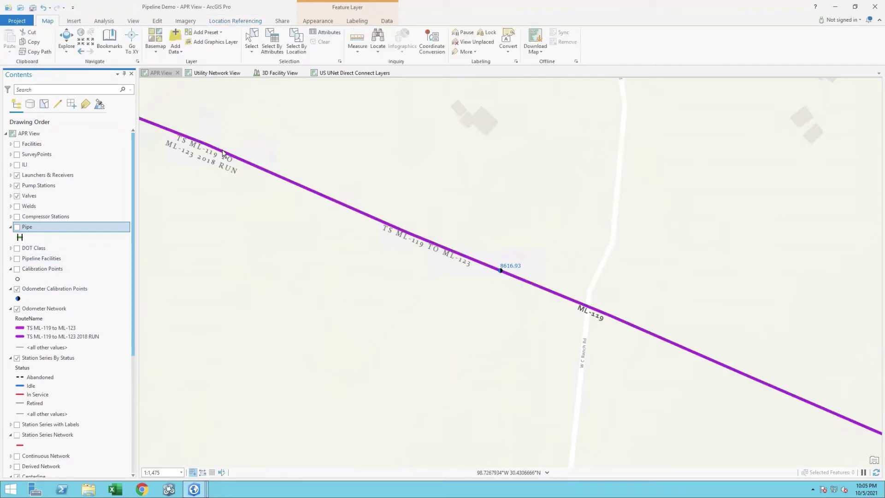
{"action": "left_click", "coordinate": [11, 164]}
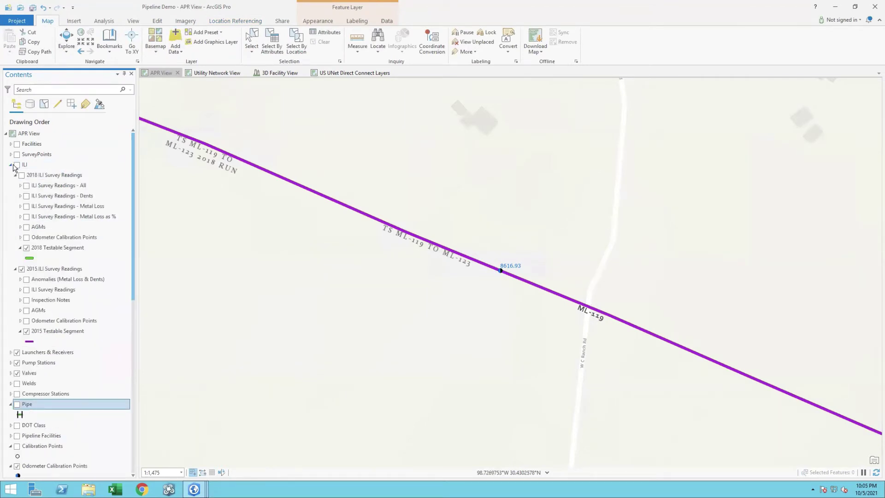
Zoom to the ILI Data bookmark and hide the Odometer Network layer
{"action": "left_click", "coordinate": [108, 50]}
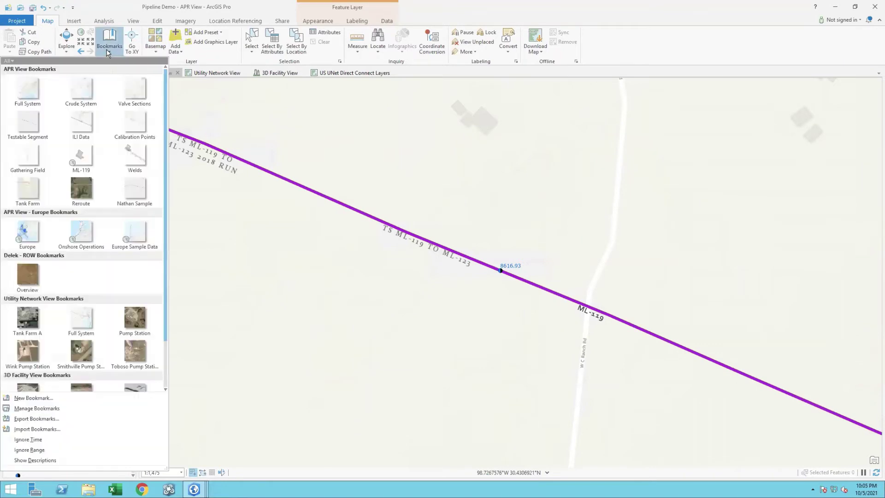
{"action": "left_click", "coordinate": [80, 123]}
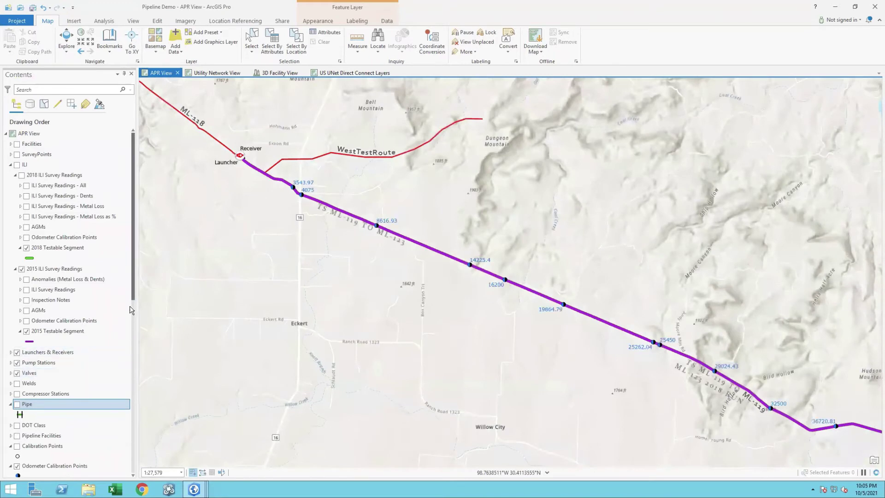
{"action": "left_click_drag", "start_coordinate": [133, 305], "coordinate": [137, 366]}
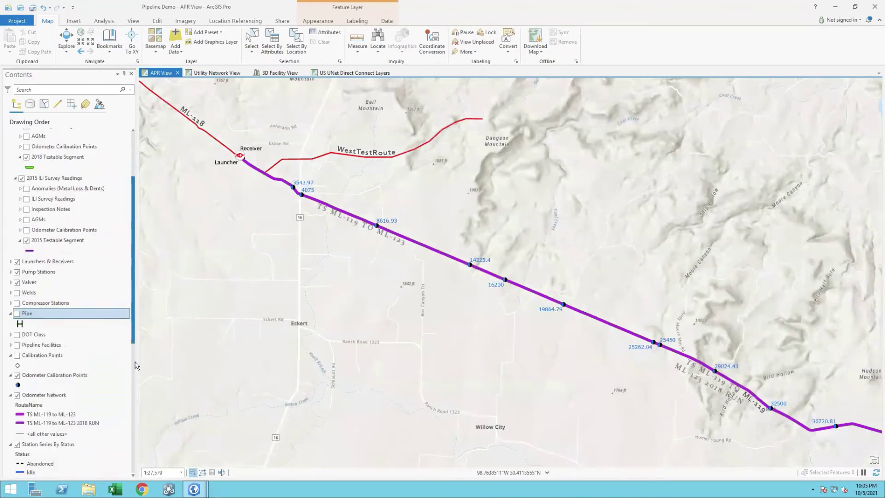
{"action": "left_click", "coordinate": [17, 337]}
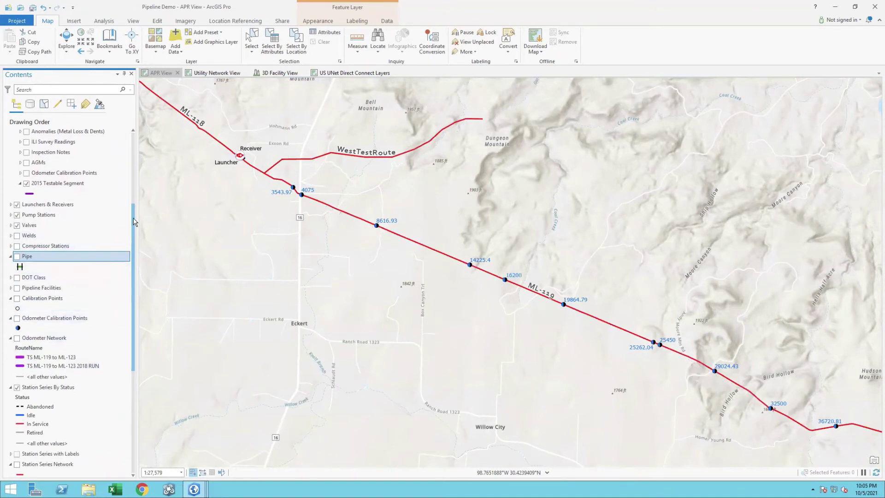
{"action": "left_click_drag", "start_coordinate": [135, 204], "coordinate": [134, 160]}
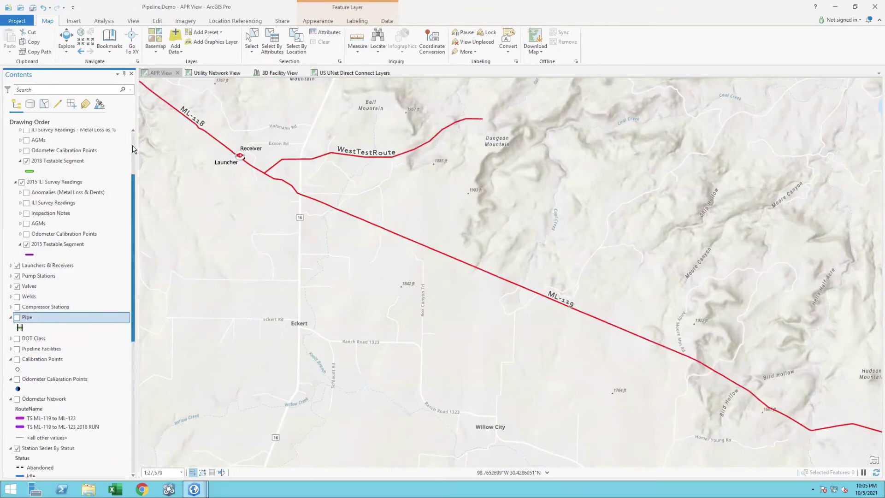
{"action": "left_click", "coordinate": [132, 161]}
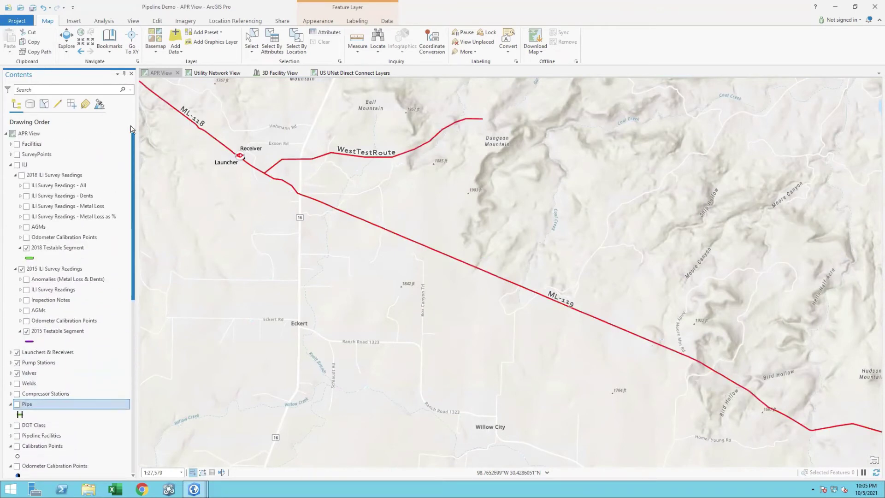
Turn on the ILI group, 2018 ILI Survey Readings, 2015 Testable Segment and 2015 ILI Survey Readings
{"action": "left_click", "coordinate": [17, 165]}
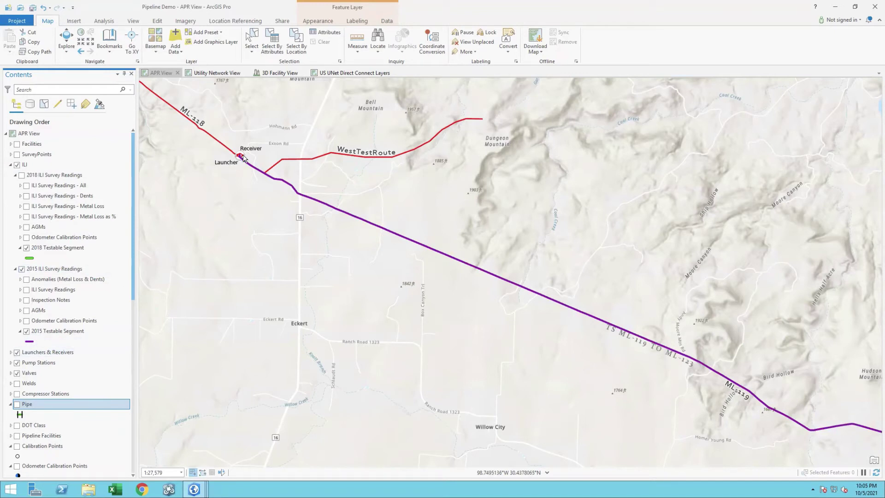
{"action": "left_click", "coordinate": [26, 247]}
{"action": "left_click", "coordinate": [26, 332]}
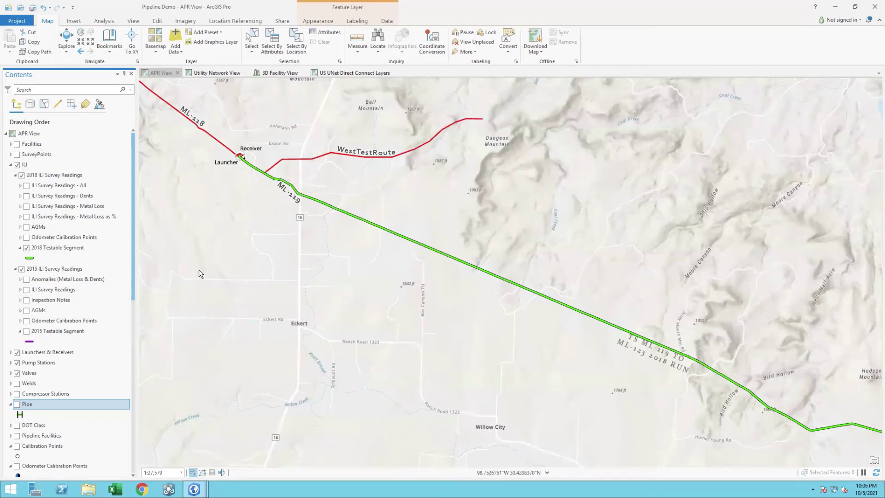
{"action": "left_click", "coordinate": [26, 331]}
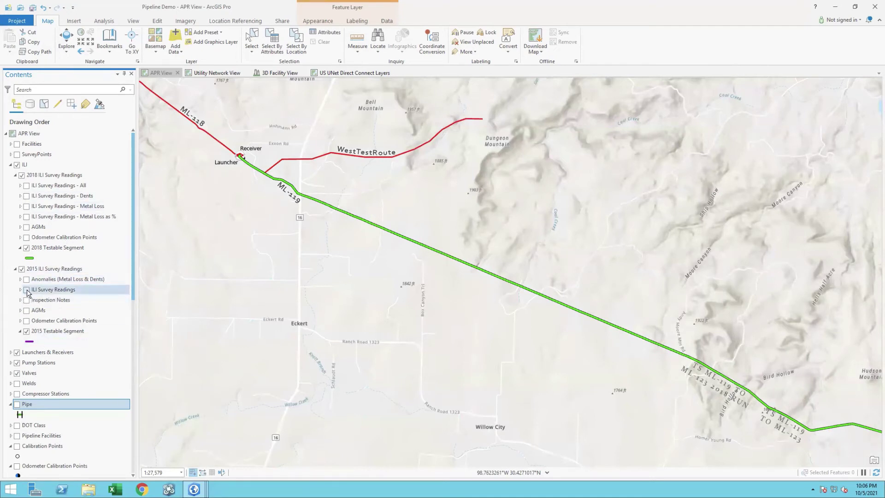
{"action": "left_click", "coordinate": [27, 290]}
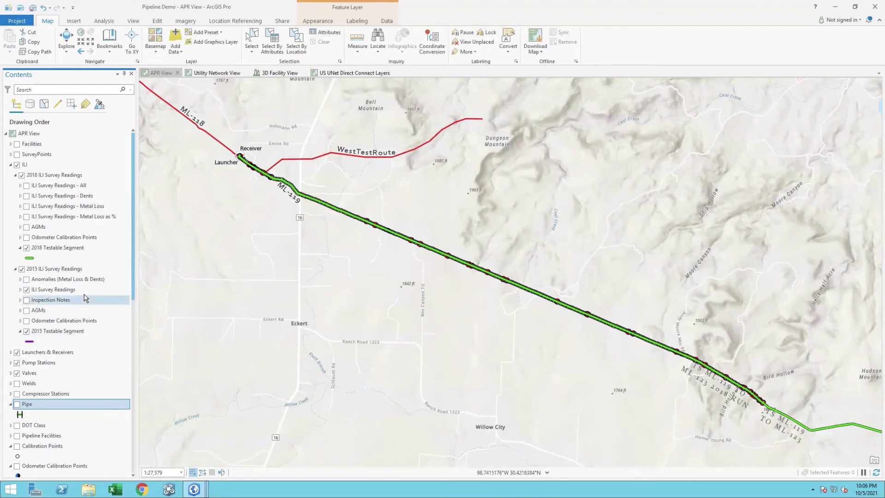
Hide the 2018 Testable Segment, zoom in on ML-119, and swap 2015 readings for ILI Survey Readings - All
{"action": "left_click", "coordinate": [27, 247]}
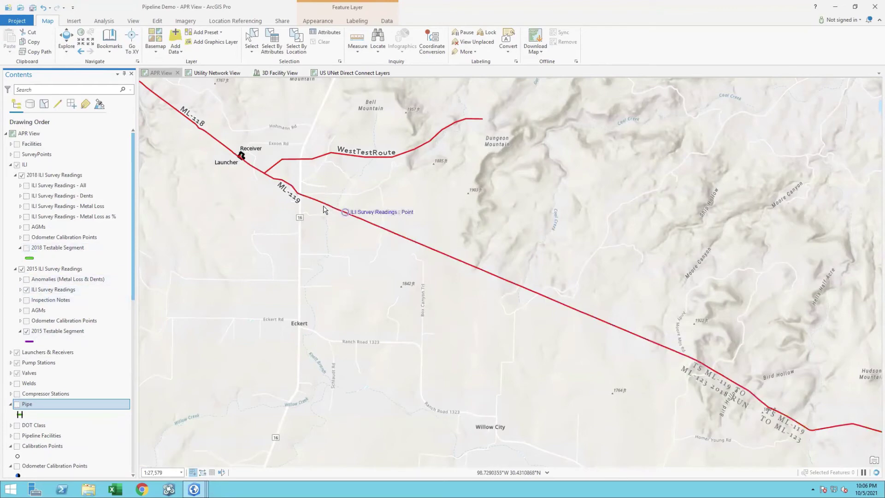
{"action": "scroll", "coordinate": [339, 225], "scroll_direction": "up", "scroll_amount": 2}
{"action": "scroll", "coordinate": [339, 224], "scroll_direction": "up", "scroll_amount": 3}
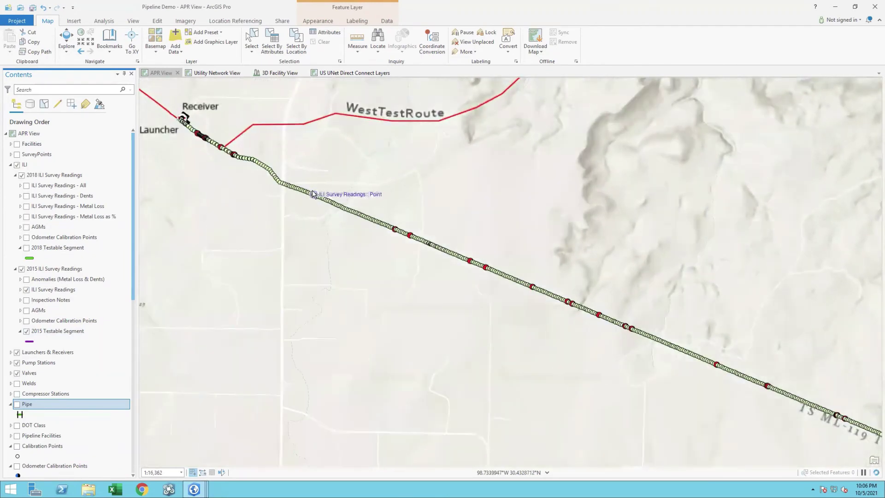
{"action": "scroll", "coordinate": [312, 191], "scroll_direction": "up", "scroll_amount": 2}
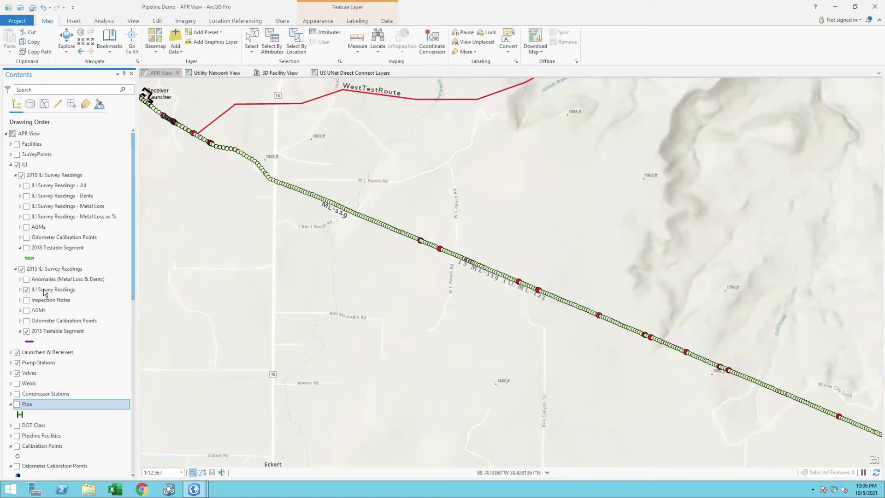
{"action": "left_click", "coordinate": [26, 290]}
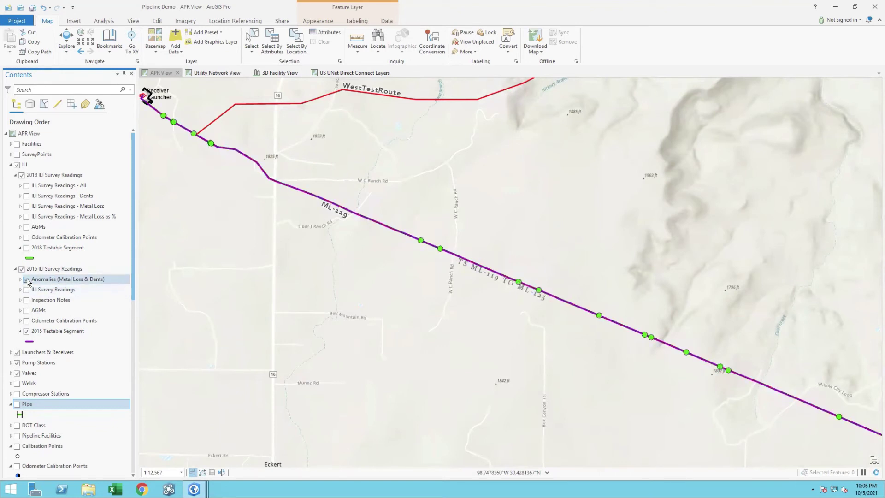
{"action": "mouse_move", "coordinate": [441, 250]}
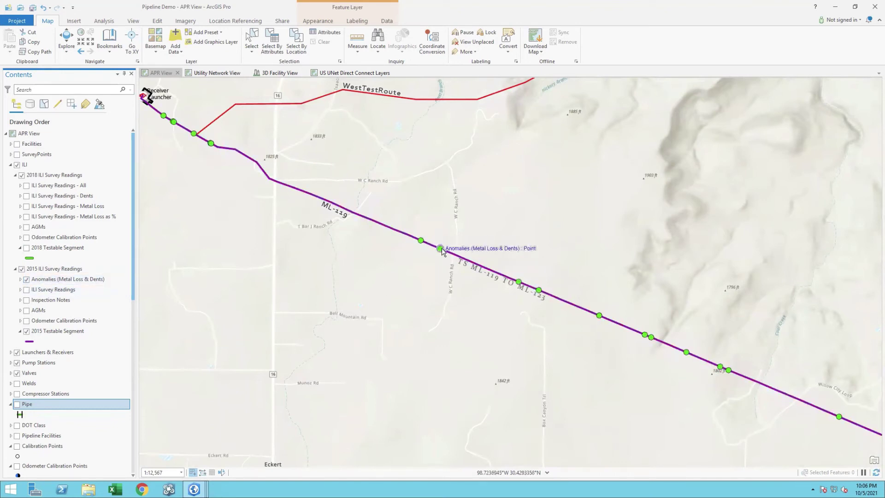
{"action": "mouse_move", "coordinate": [725, 368]}
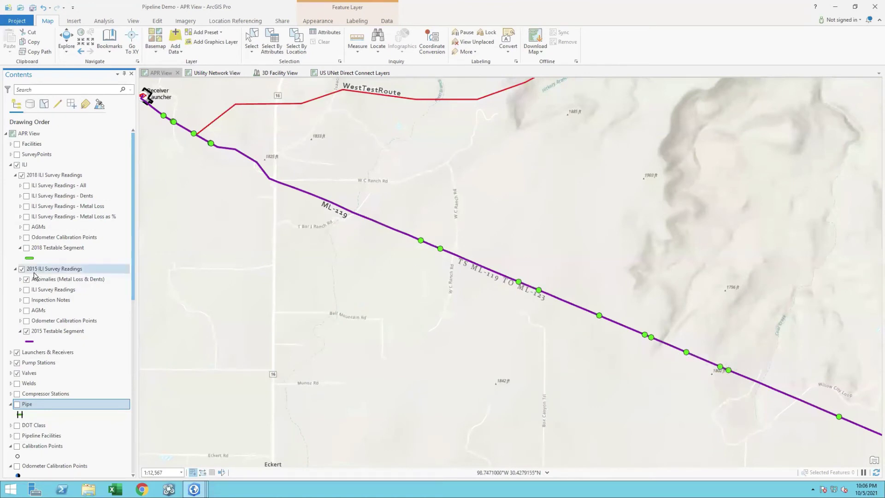
{"action": "left_click", "coordinate": [26, 185]}
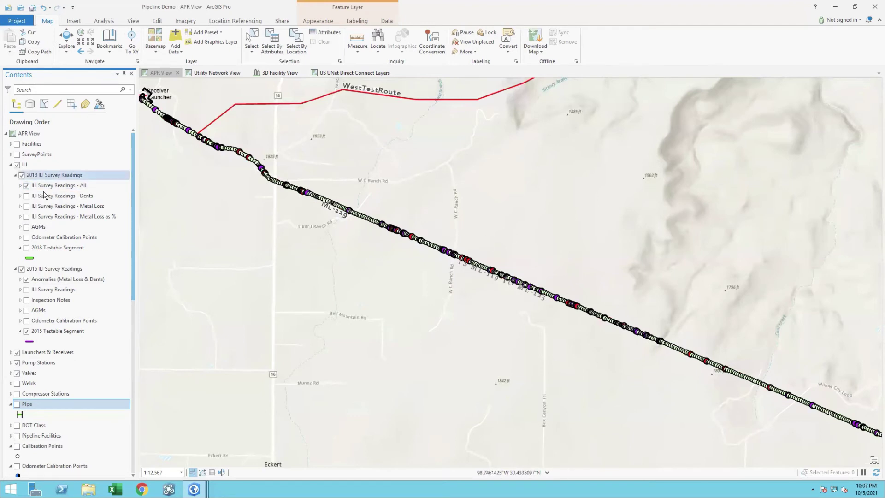
Hide ILI Survey Readings - All and the 2015 survey, leaving the 2018 dent and metal-loss readings visible
{"action": "left_click", "coordinate": [26, 186]}
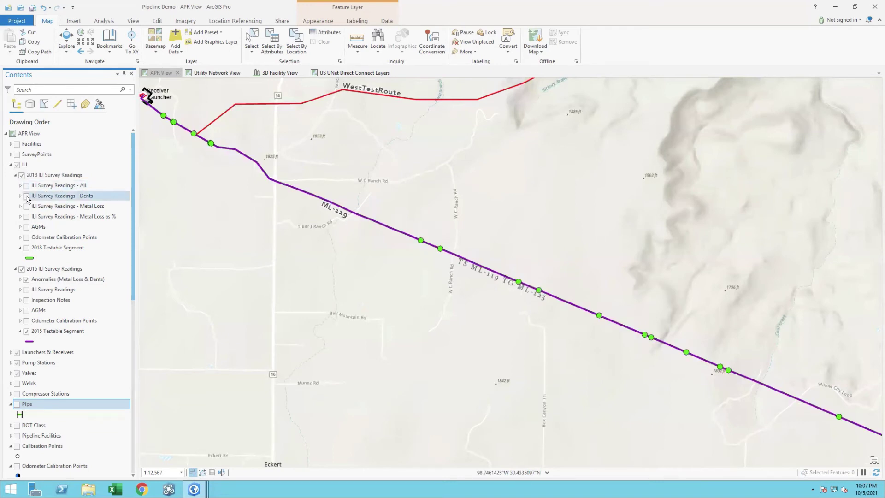
{"action": "left_click", "coordinate": [26, 206]}
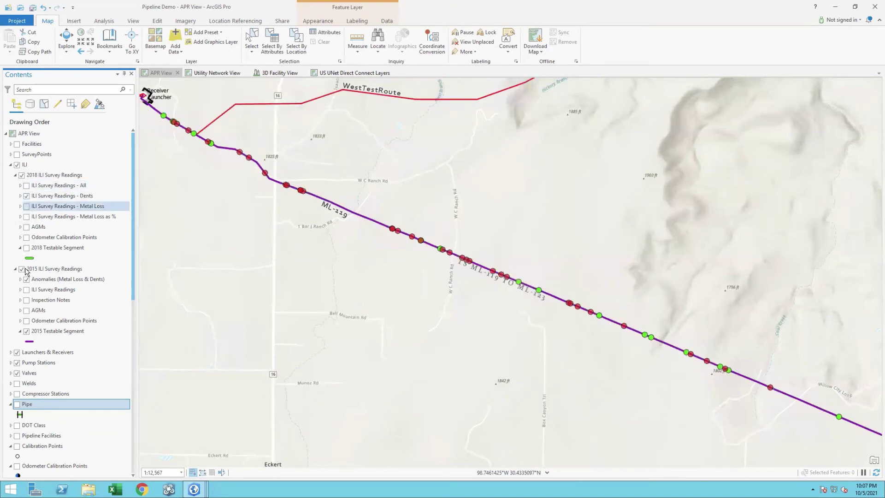
{"action": "left_click", "coordinate": [21, 268]}
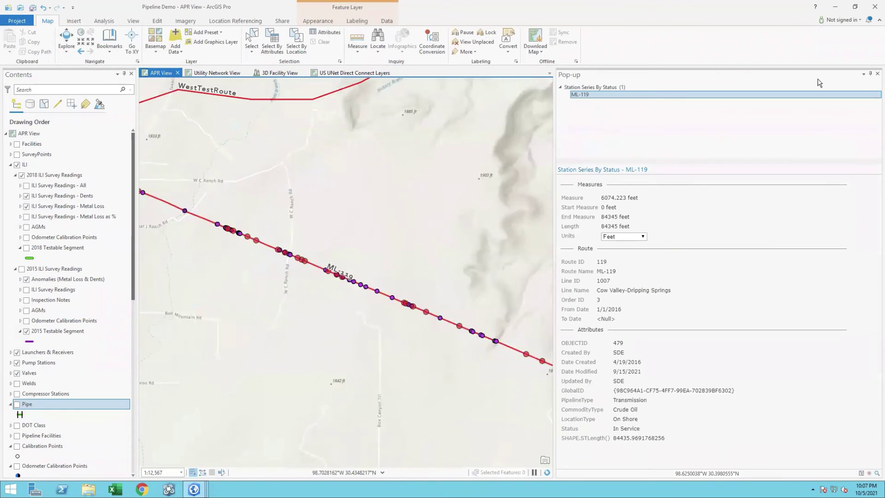
Close the route pop-up, select a reading point on ML-119 and inspect its attributes
{"action": "left_click", "coordinate": [877, 73]}
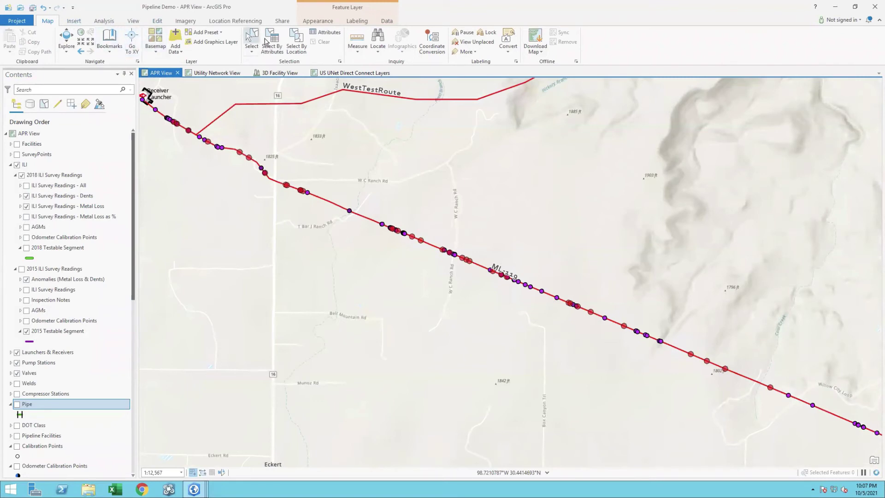
{"action": "left_click", "coordinate": [349, 211]}
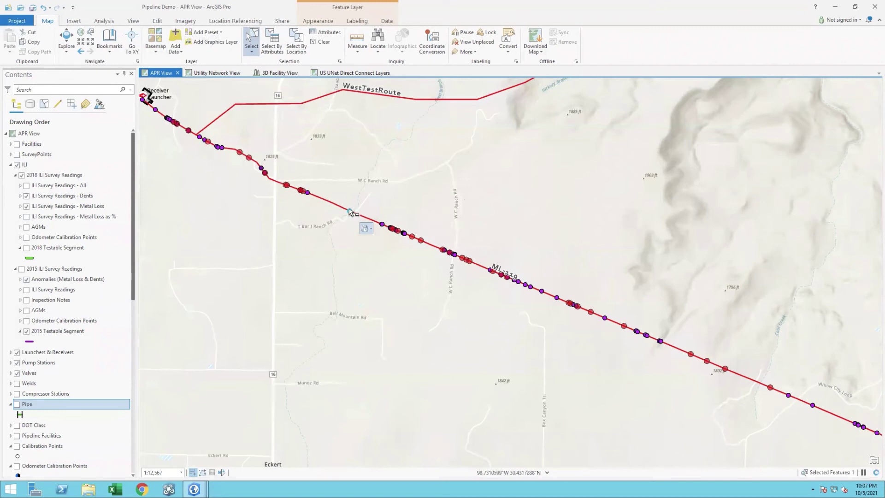
{"action": "left_click", "coordinate": [325, 32]}
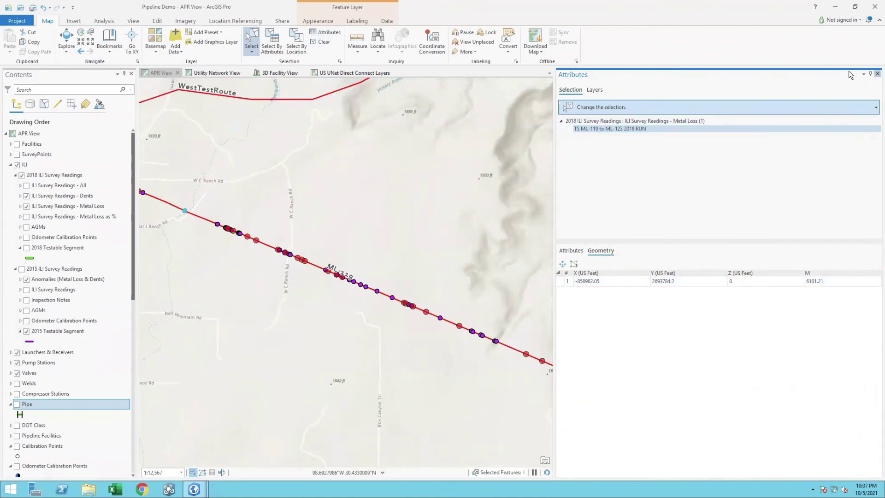
{"action": "left_click", "coordinate": [877, 74]}
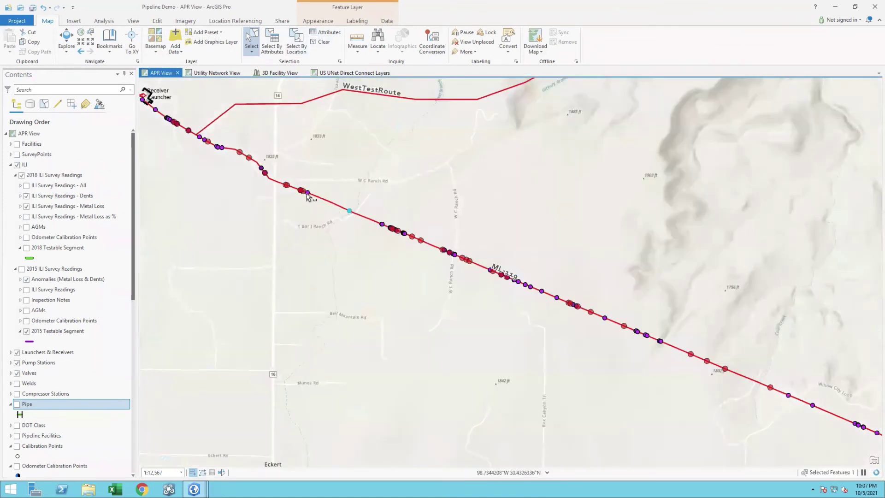
Select 2018 dent readings among overlapping features and review their attribute field values
{"action": "left_click", "coordinate": [303, 192]}
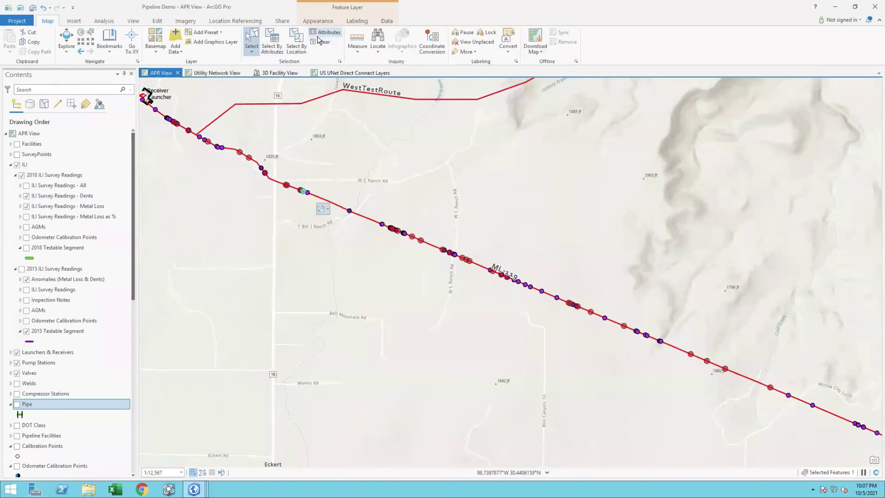
{"action": "mouse_move", "coordinate": [330, 213]}
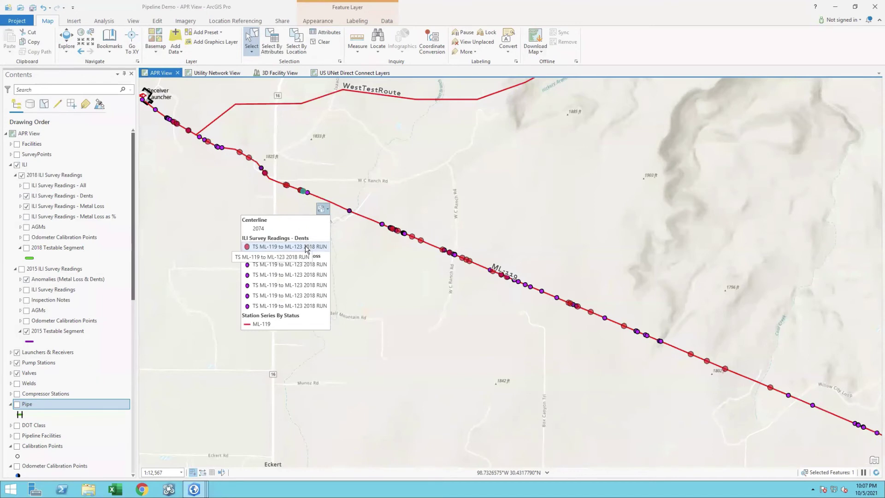
{"action": "left_click", "coordinate": [306, 247]}
{"action": "left_click", "coordinate": [325, 34]}
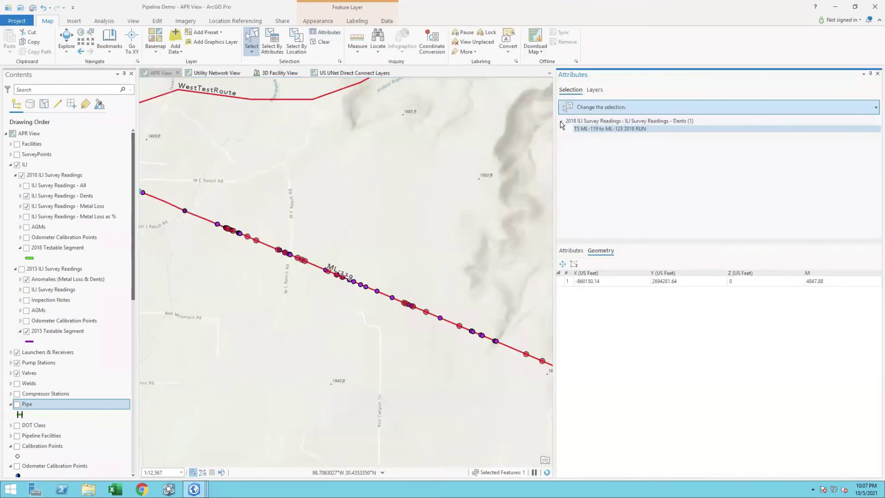
{"action": "left_click", "coordinate": [560, 121]}
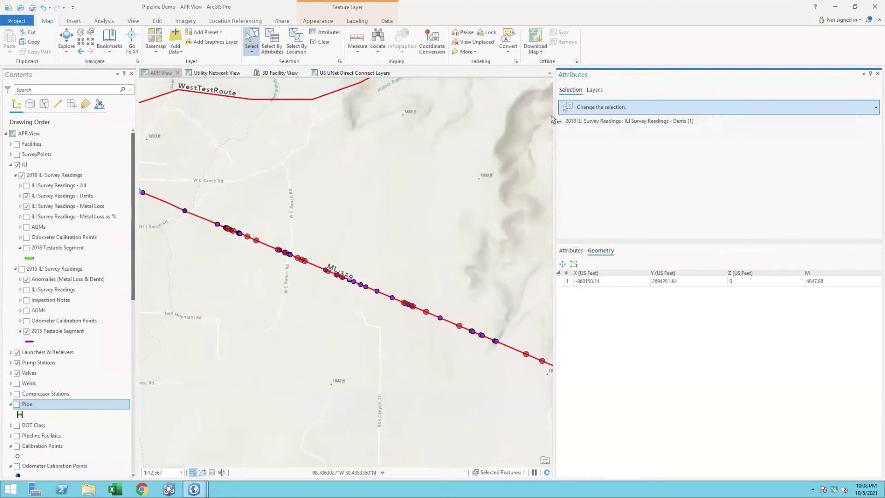
{"action": "left_click", "coordinate": [306, 263]}
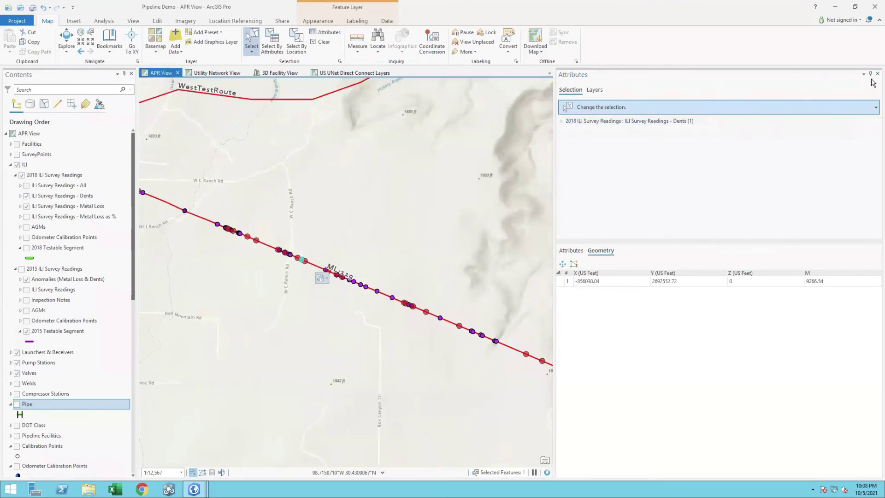
{"action": "left_click", "coordinate": [570, 250]}
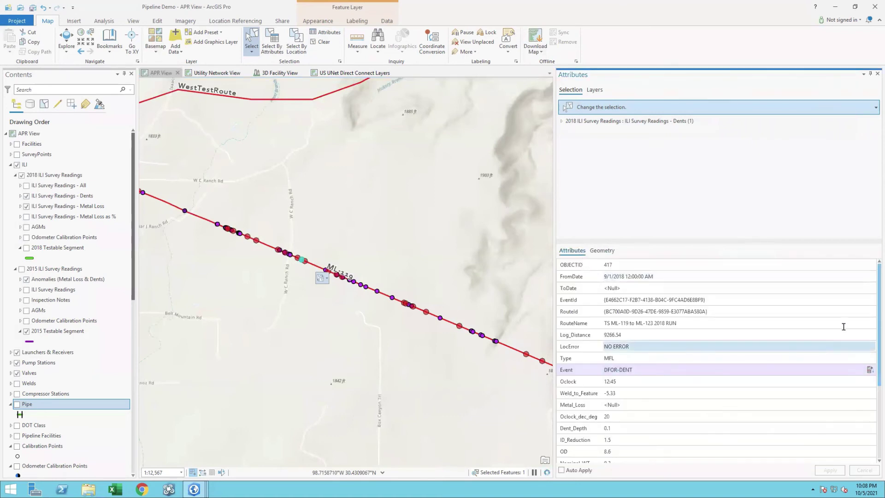
{"action": "left_click_drag", "start_coordinate": [878, 307], "coordinate": [873, 111]}
{"action": "left_click", "coordinate": [877, 76]}
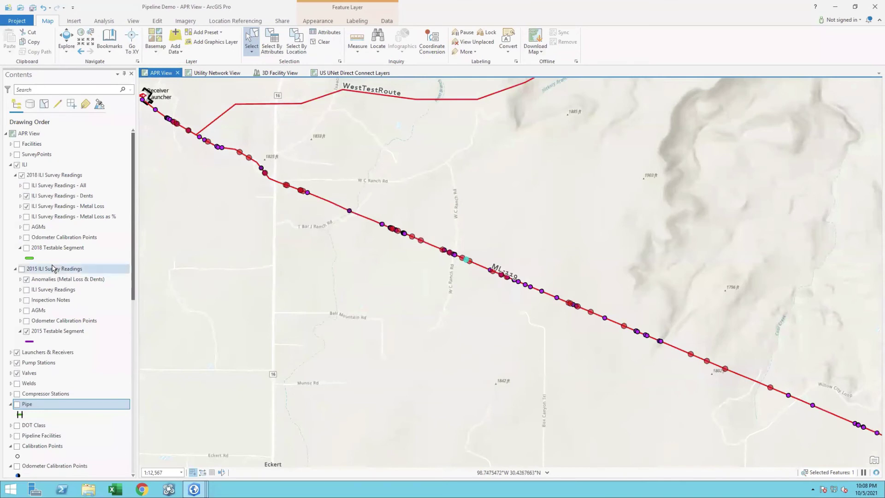
Replace the Dents and Metal Loss layers with Metal Loss as %, showing its Metal_Loss size legend
{"action": "left_click", "coordinate": [26, 196]}
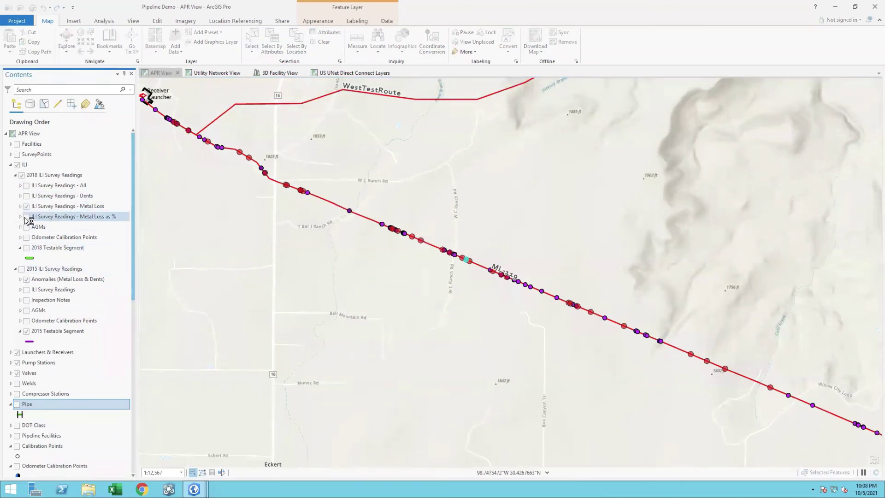
{"action": "left_click", "coordinate": [26, 207]}
{"action": "left_click", "coordinate": [27, 216]}
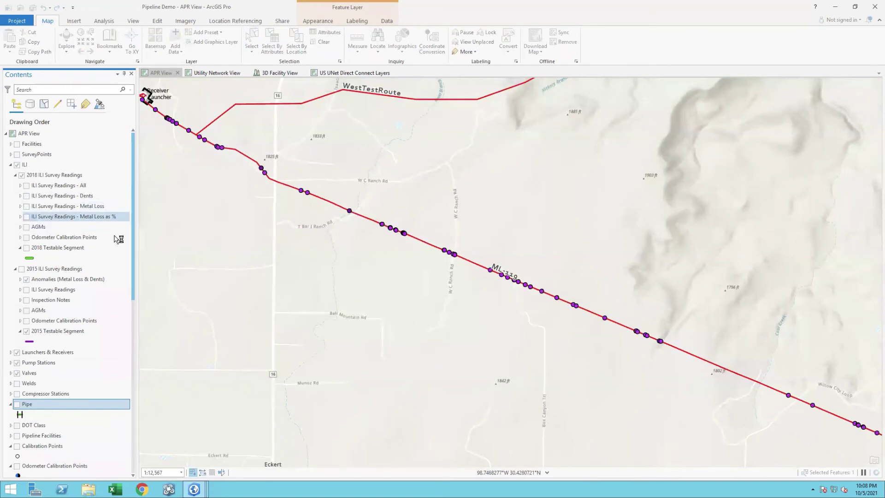
{"action": "left_click", "coordinate": [20, 217]}
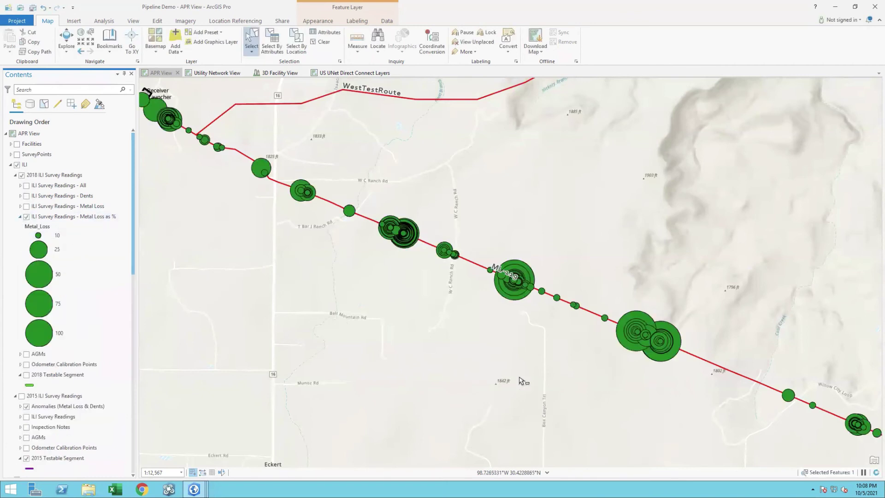
Pan the map southeast along ML-119 past Willow City Loop
{"action": "left_click", "coordinate": [66, 39]}
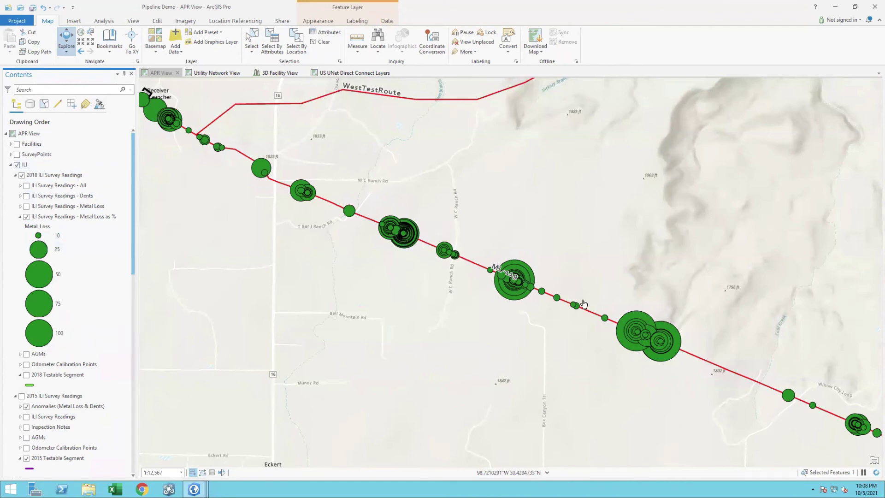
{"action": "left_click_drag", "start_coordinate": [580, 285], "coordinate": [340, 193]}
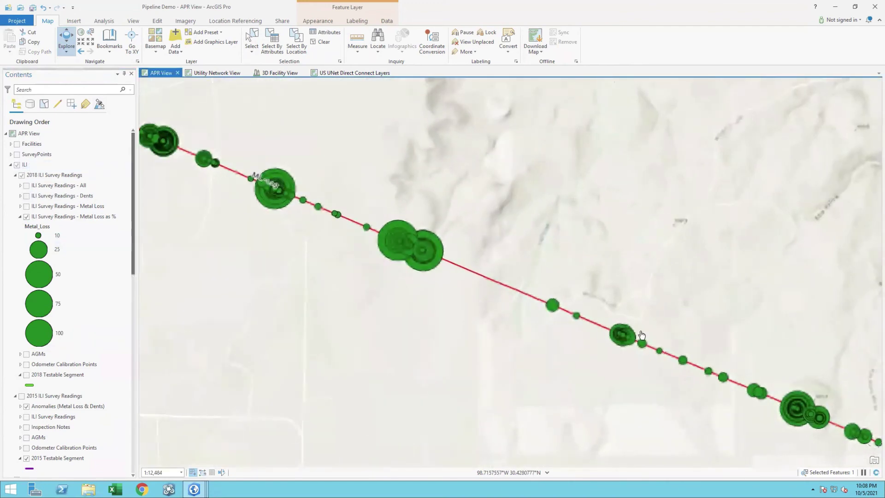
{"action": "left_click_drag", "start_coordinate": [706, 382], "coordinate": [387, 229]}
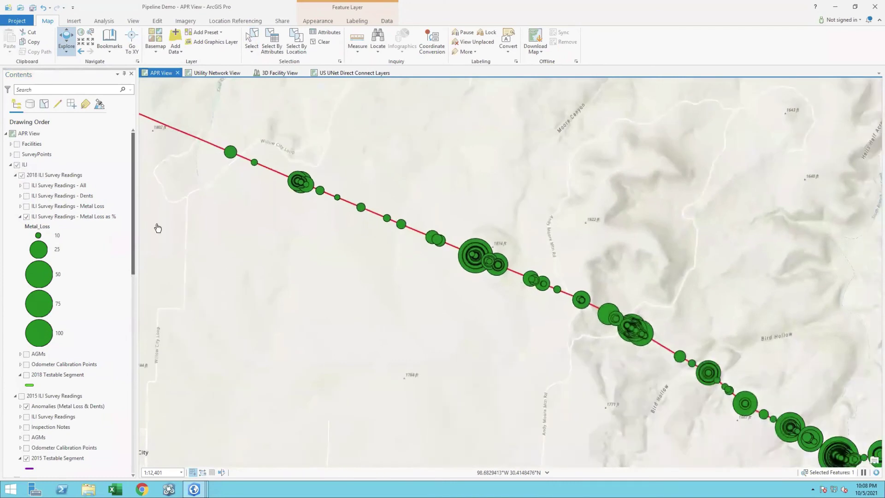